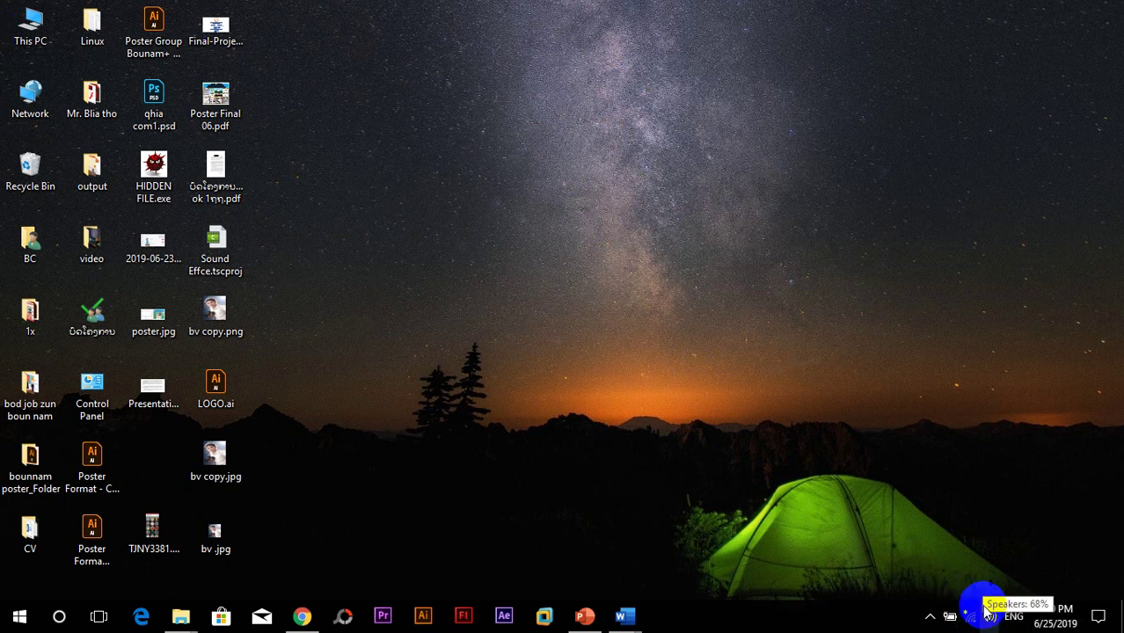
# - View the network icon's shortcut options and its list of available Wi-Fi networks
pyautogui.rightClick(972, 619)
pyautogui.click(966, 447)
pyautogui.rightClick(971, 620)
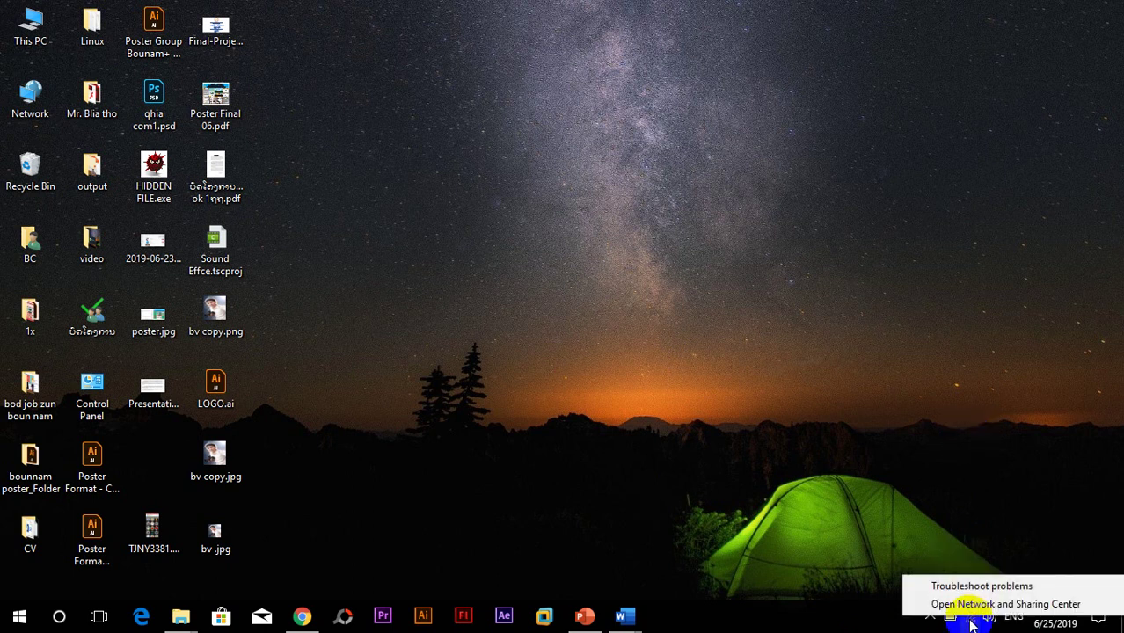
pyautogui.click(972, 621)
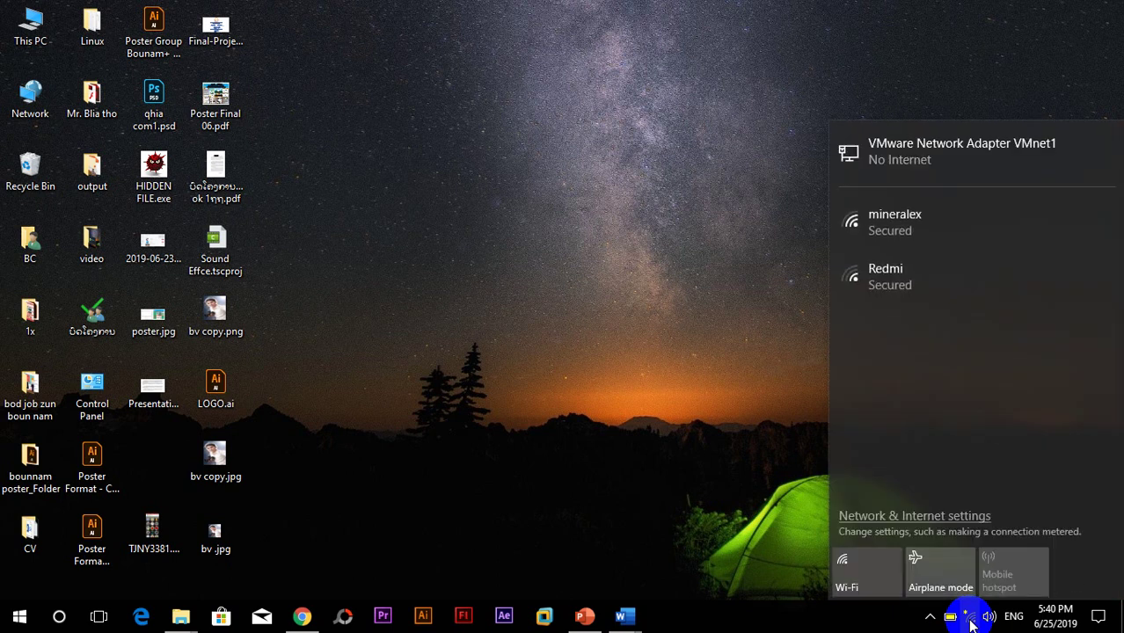
# - Move the network icon from the taskbar's notification area into the hidden icons
pyautogui.moveTo(972, 621); pyautogui.dragTo(978, 581)
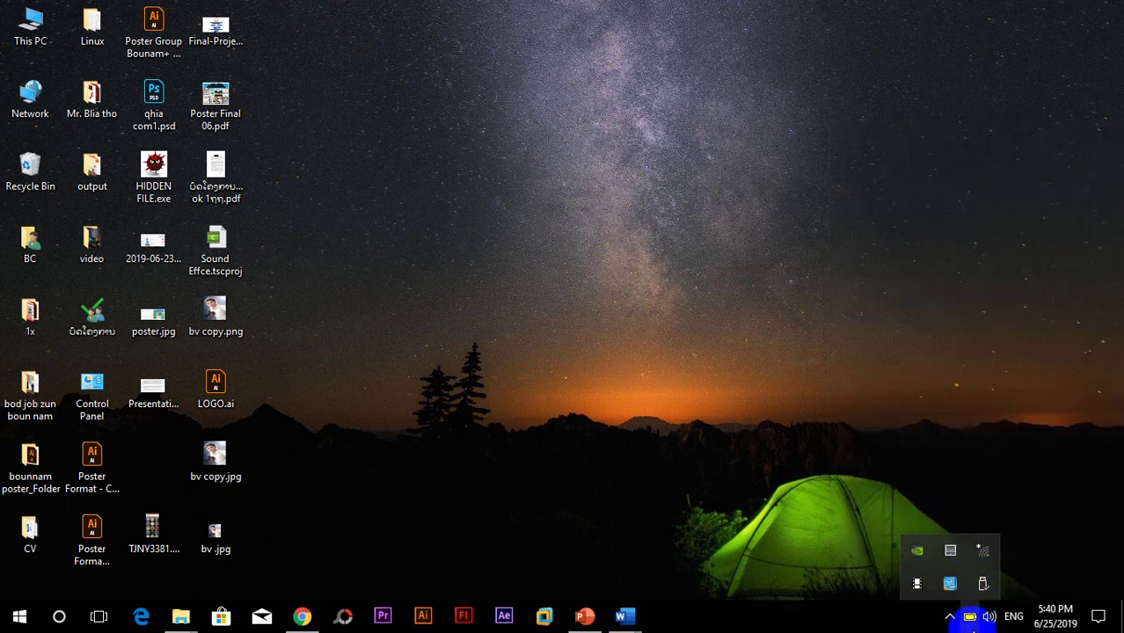
pyautogui.click(880, 409)
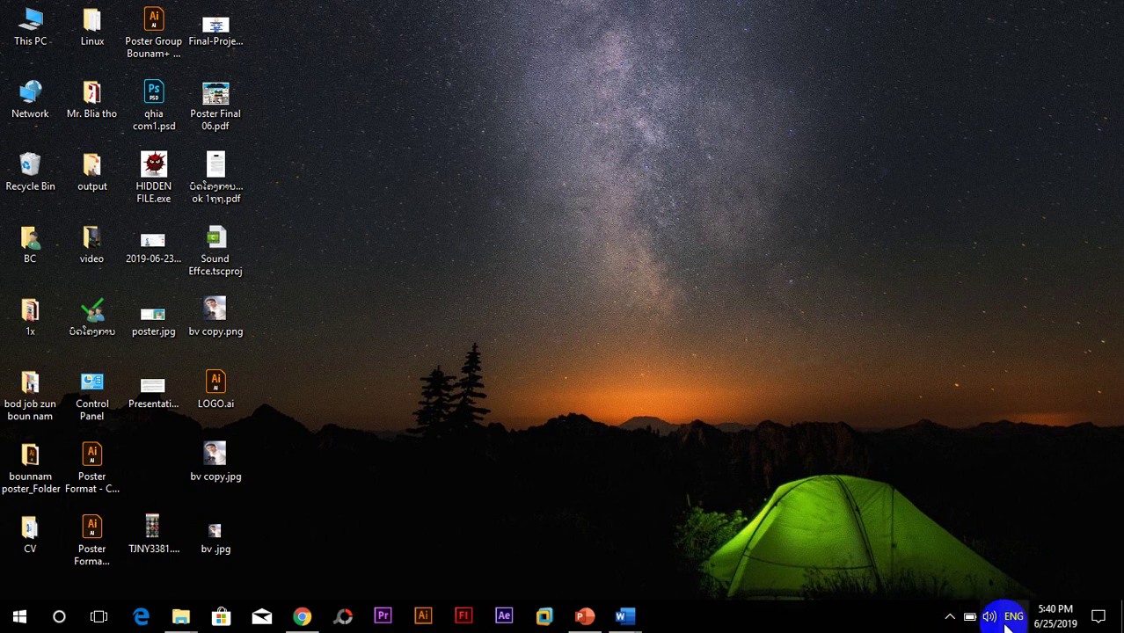
# - Look through the hidden notification icons to locate the network icon
pyautogui.click(949, 615)
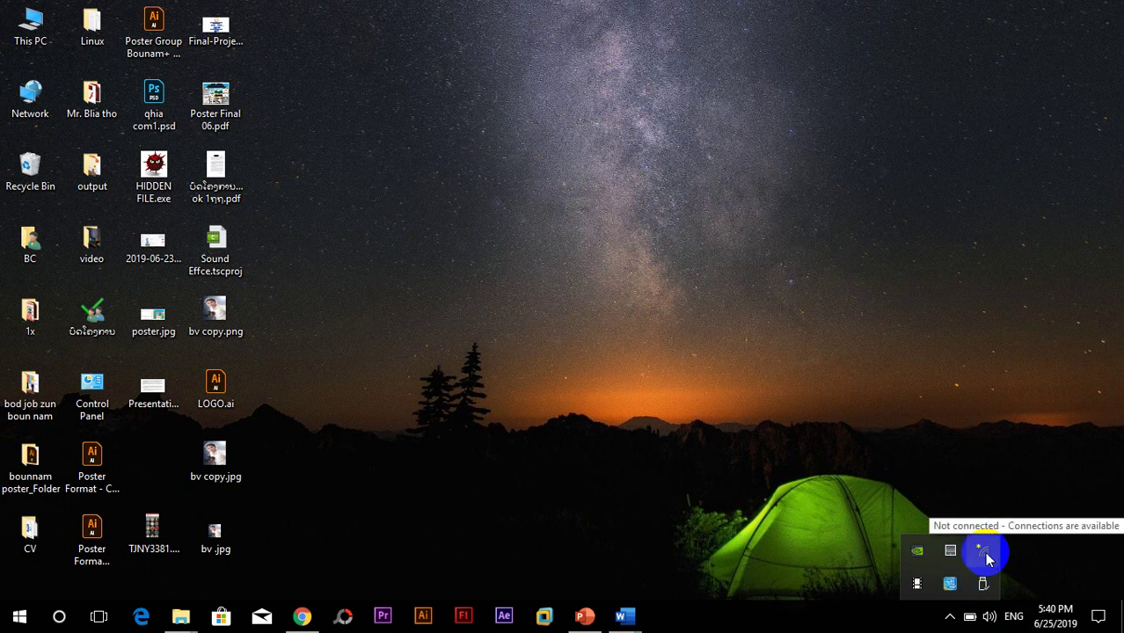
pyautogui.click(748, 438)
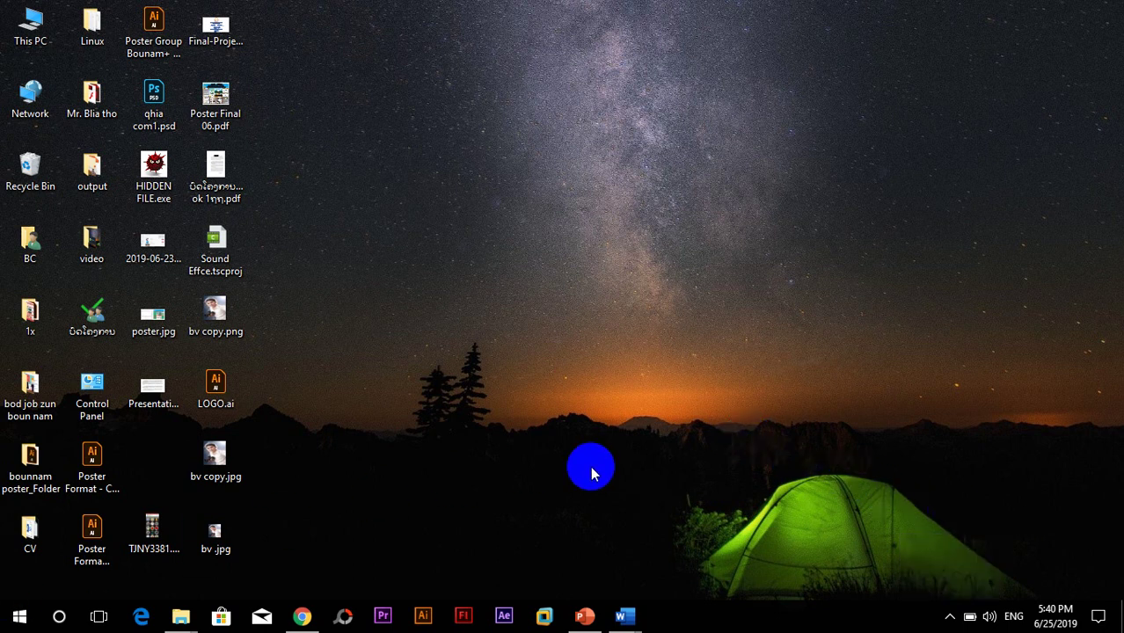
pyautogui.click(950, 616)
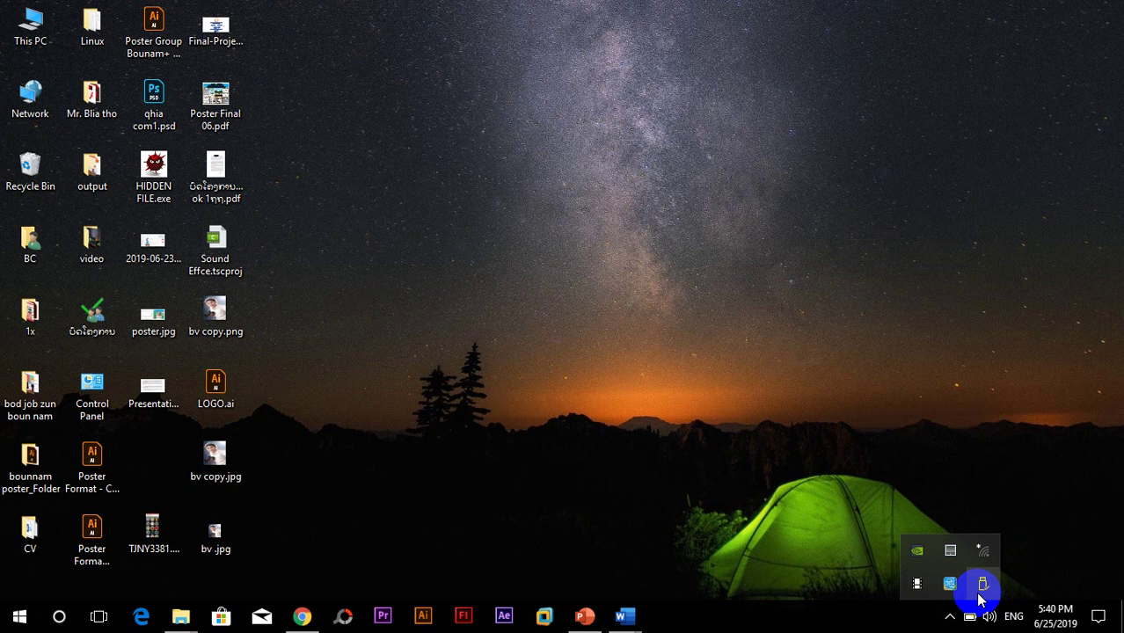
pyautogui.click(563, 468)
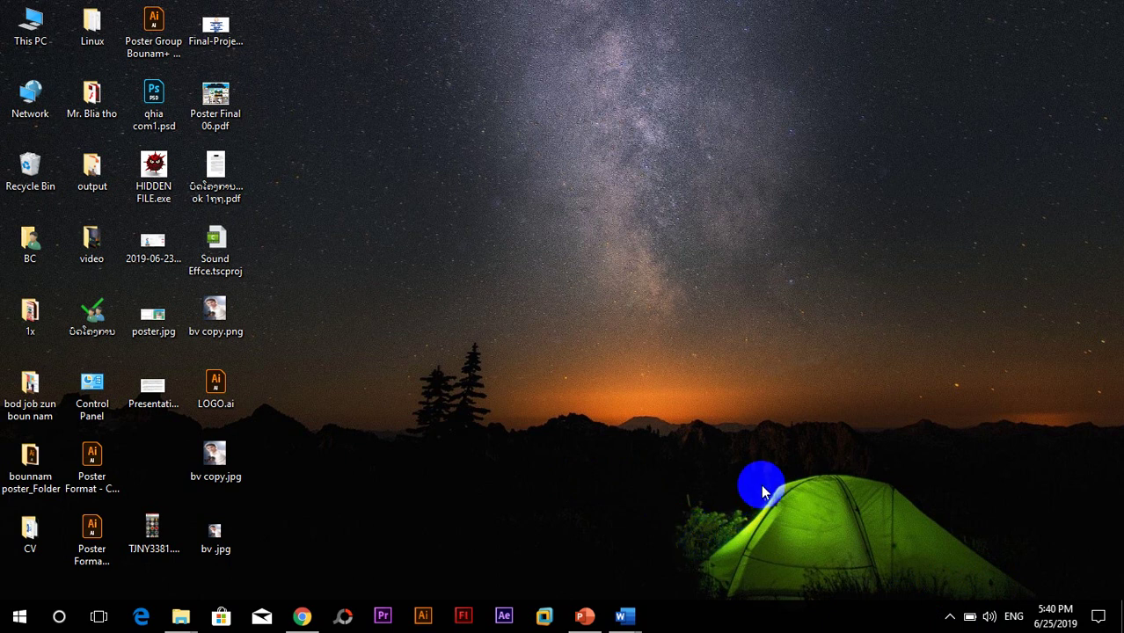
pyautogui.click(949, 617)
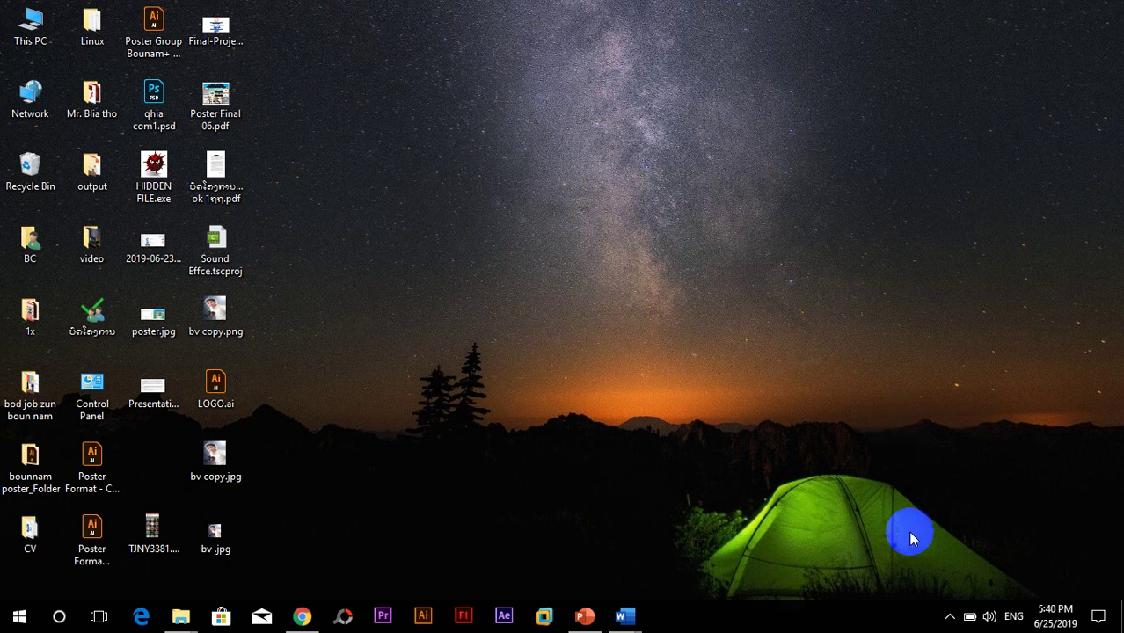
# - Open the Windows taskbar settings page
pyautogui.rightClick(912, 620)
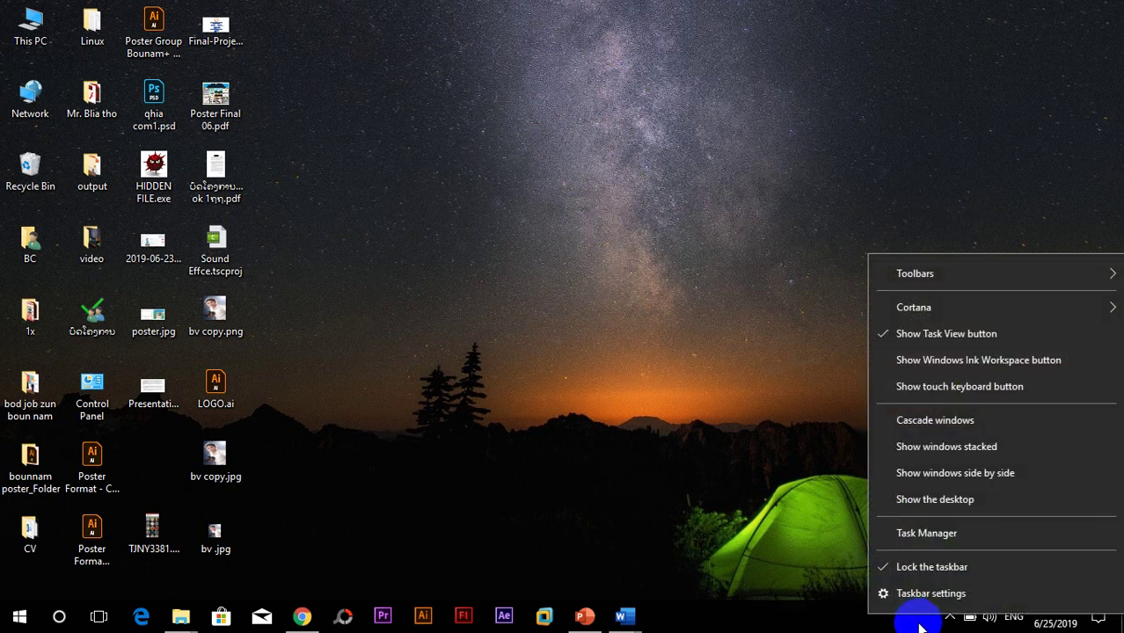
pyautogui.click(879, 616)
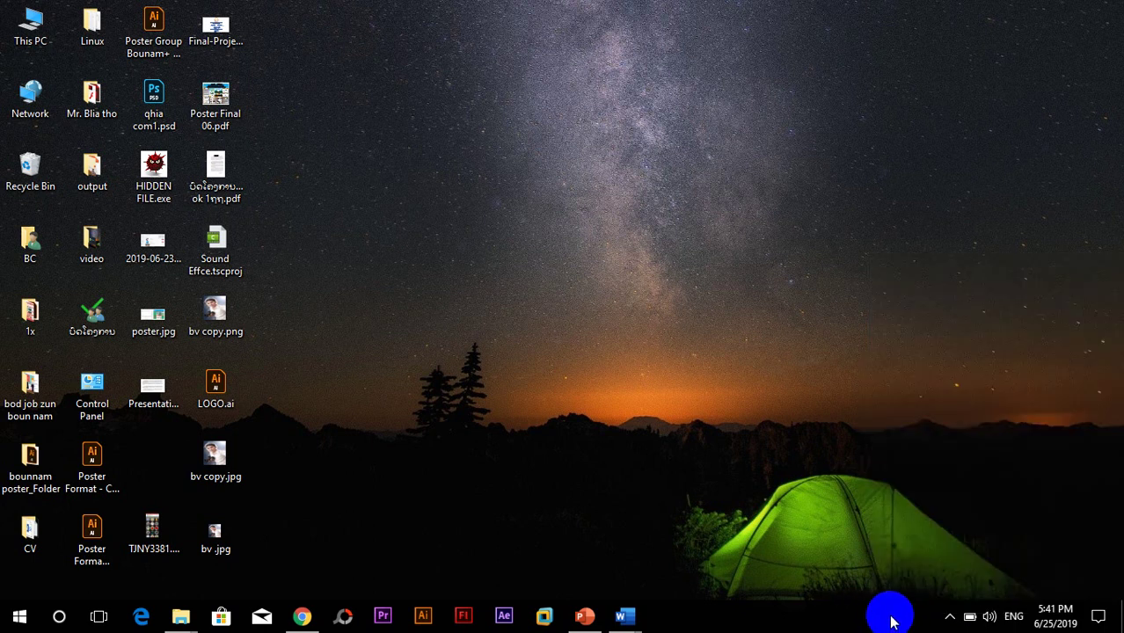
pyautogui.rightClick(891, 620)
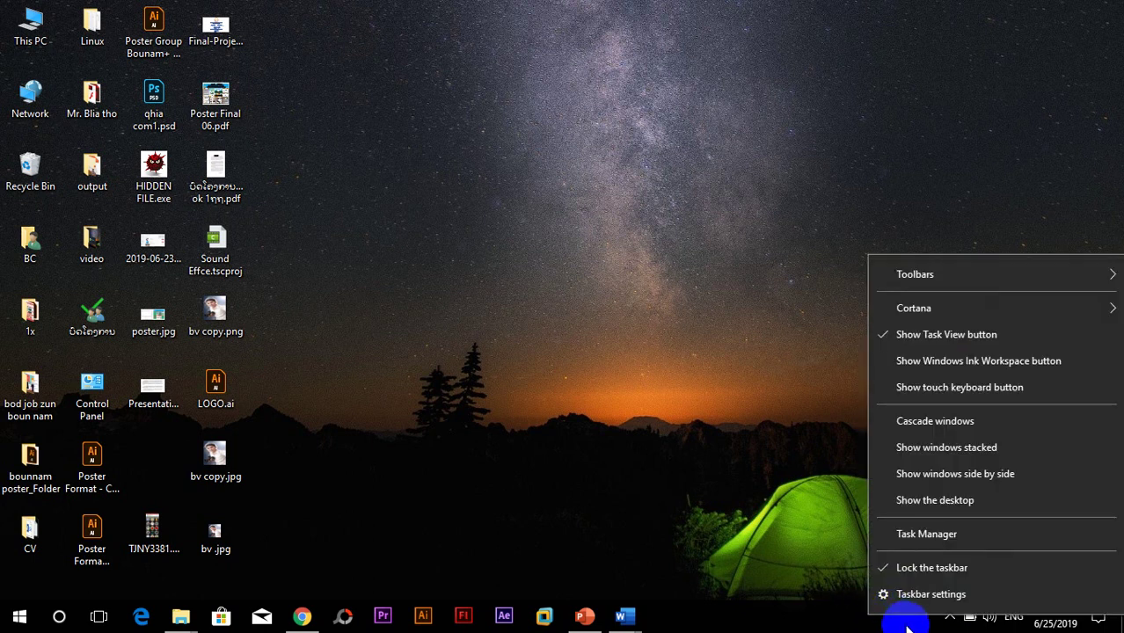
pyautogui.click(957, 596)
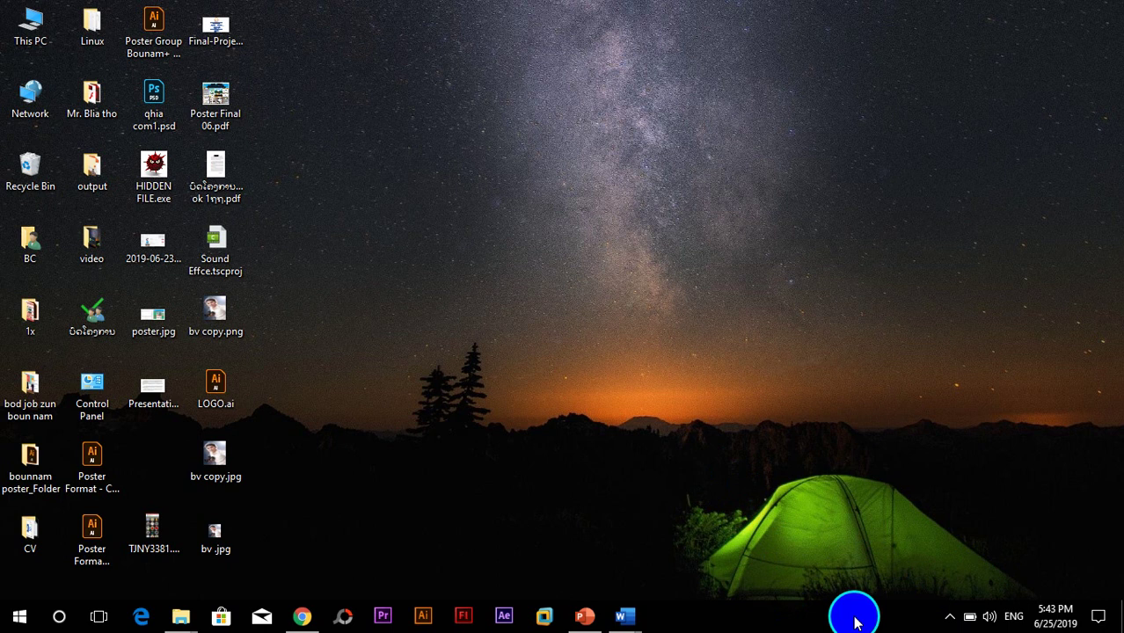
pyautogui.rightClick(853, 619)
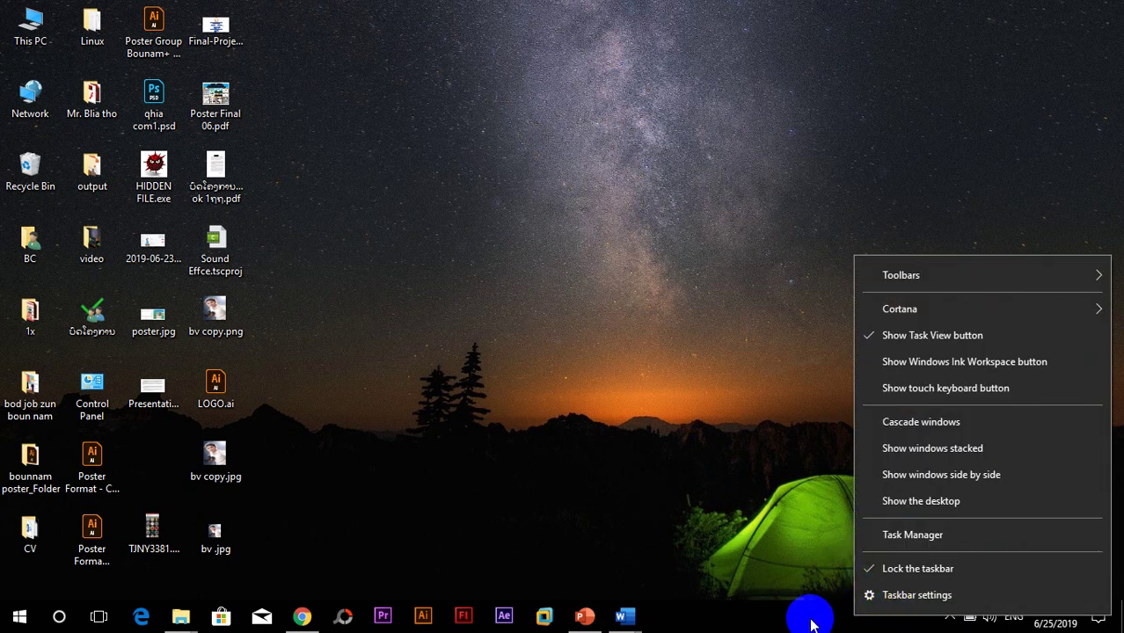
pyautogui.click(901, 598)
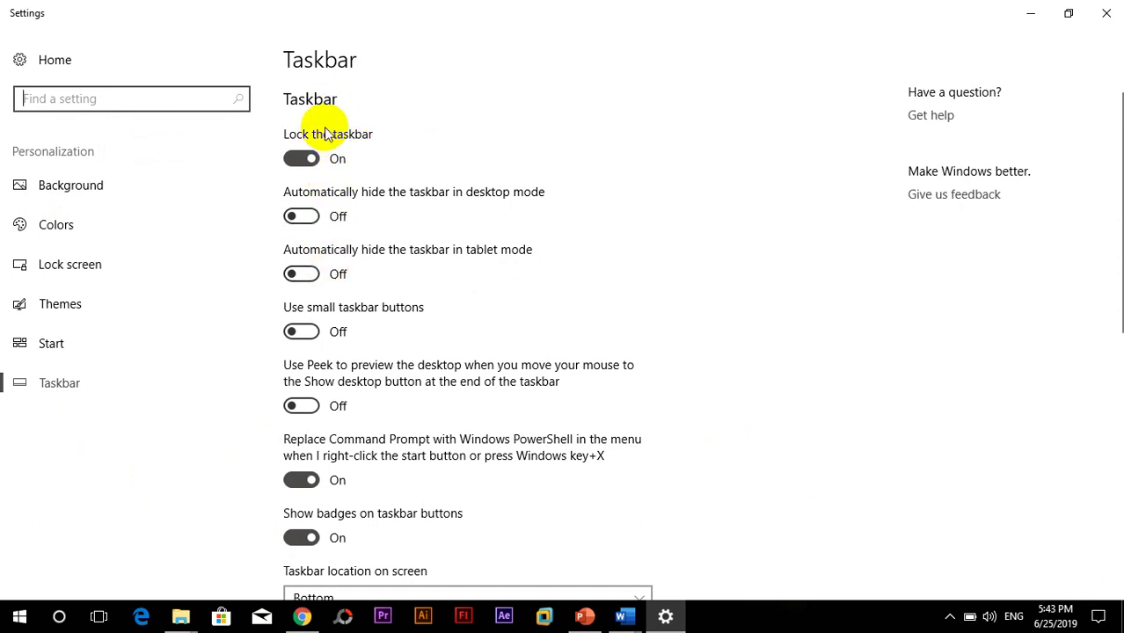
# - Open the notification area page "Select which icons appear on the taskbar"
pyautogui.scroll(-3, 335, 136)
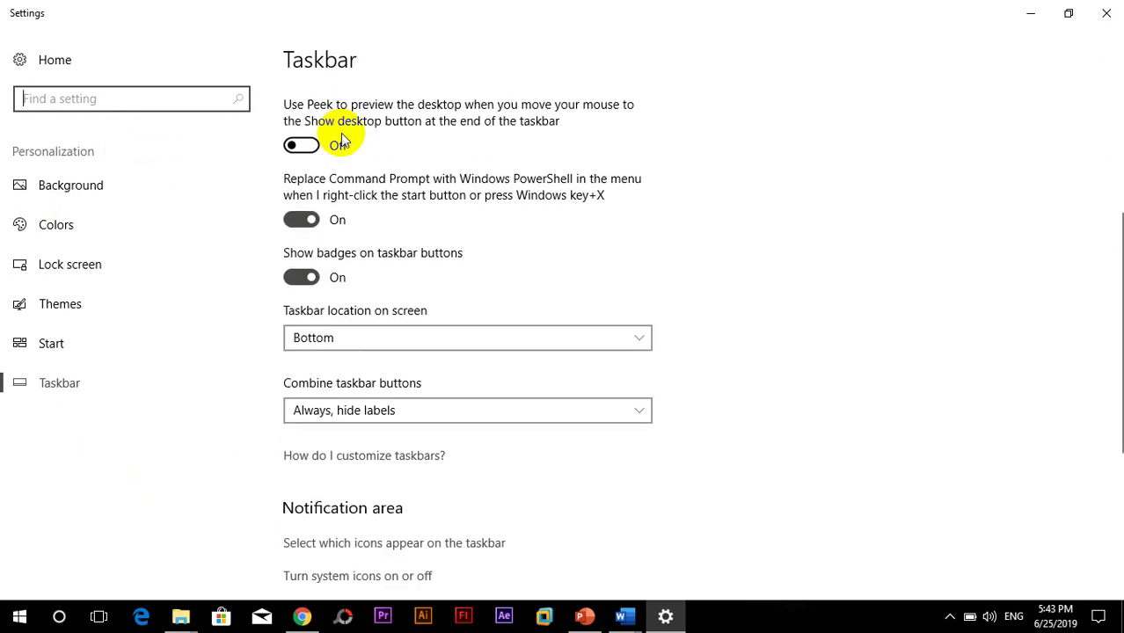
pyautogui.scroll(-3, 343, 141)
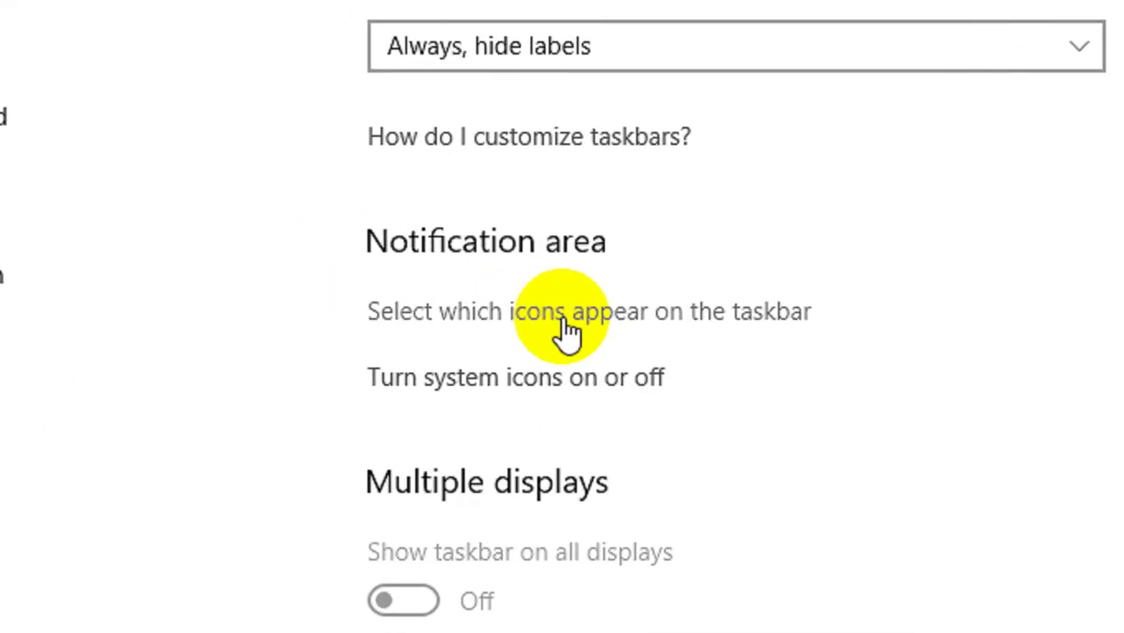
pyautogui.click(573, 318)
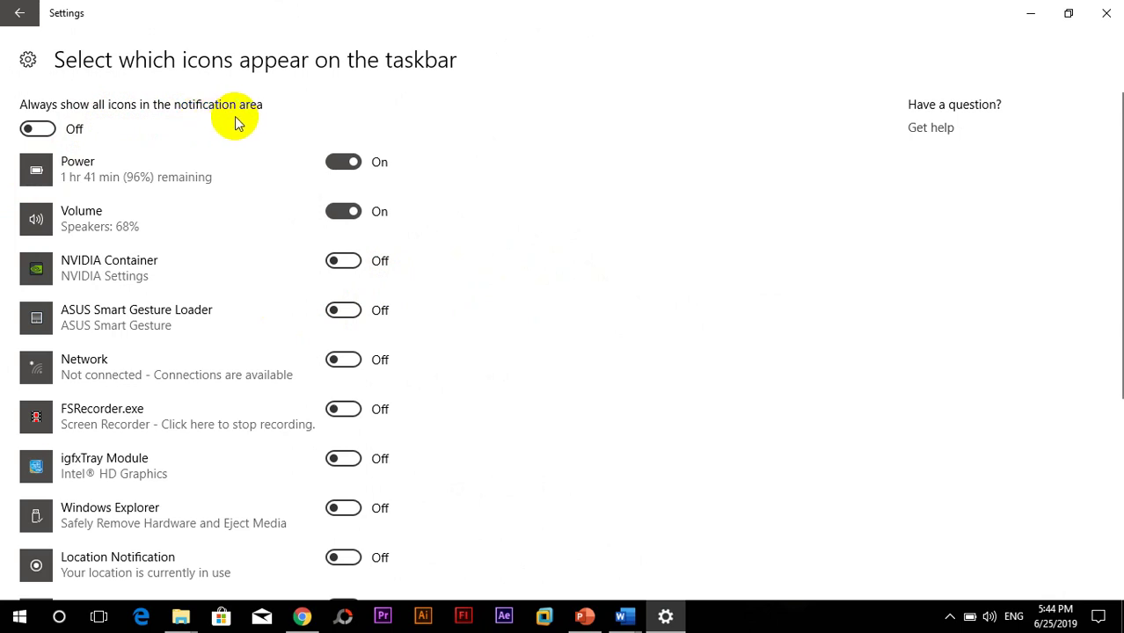
# - Review the taskbar icon list, set the Network icon to On and switch it back to Off
pyautogui.scroll(-4, 267, 258)
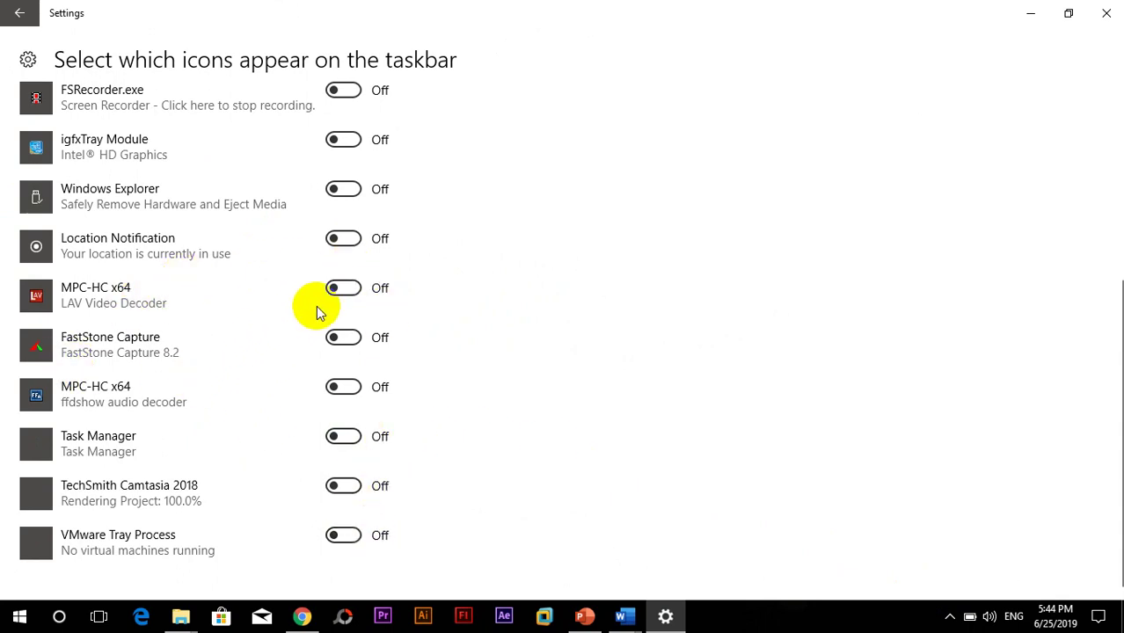
pyautogui.scroll(3, 315, 305)
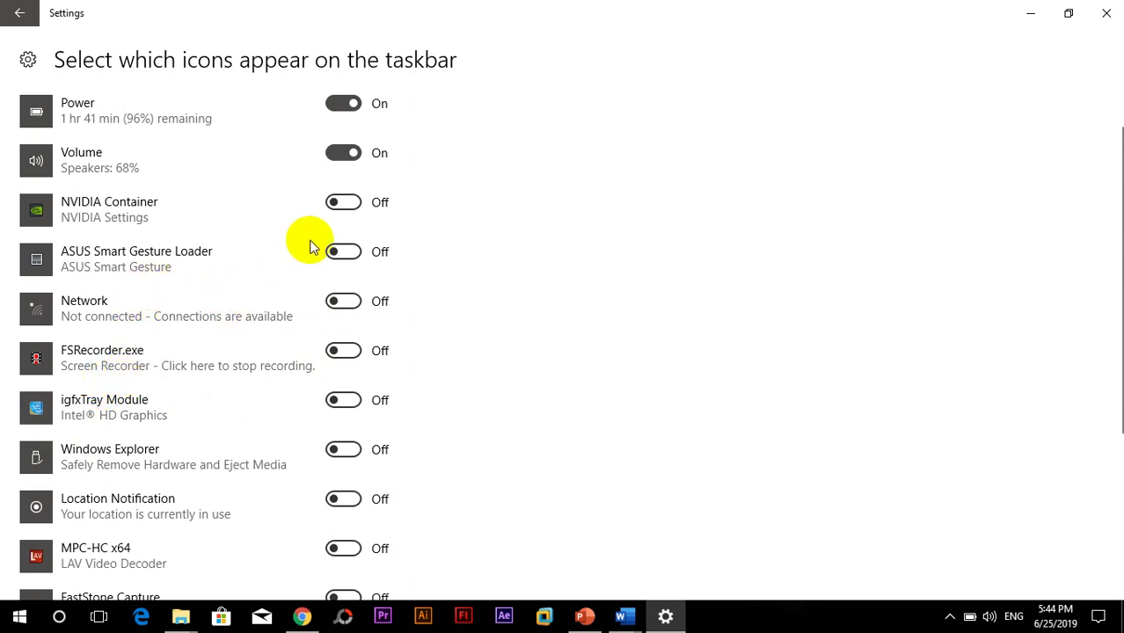
pyautogui.scroll(1, 310, 246)
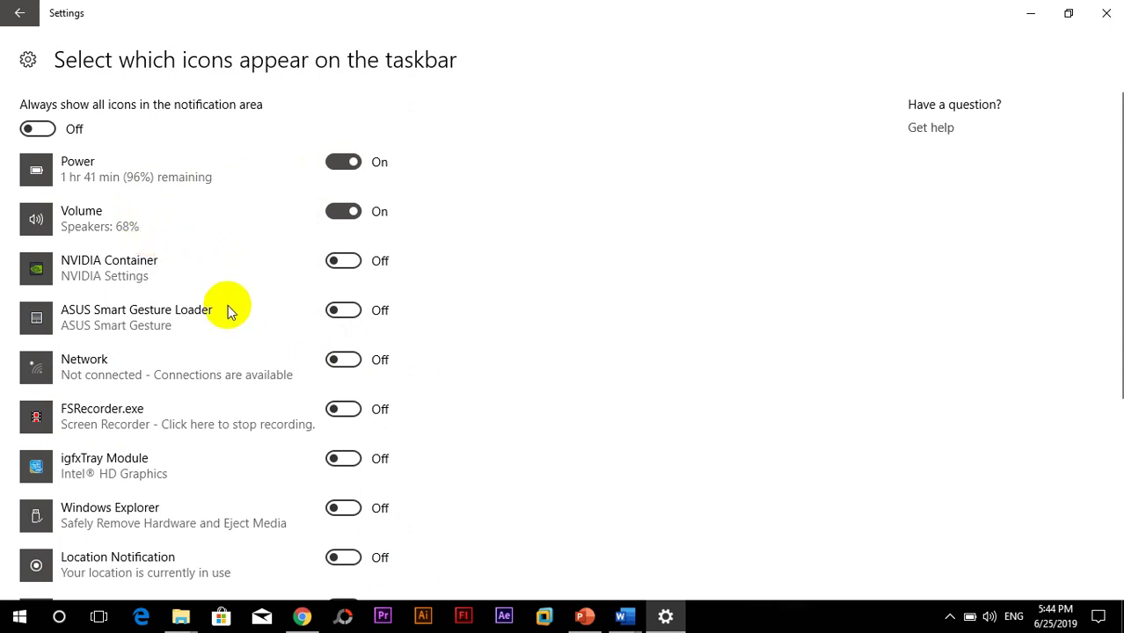
pyautogui.click(354, 362)
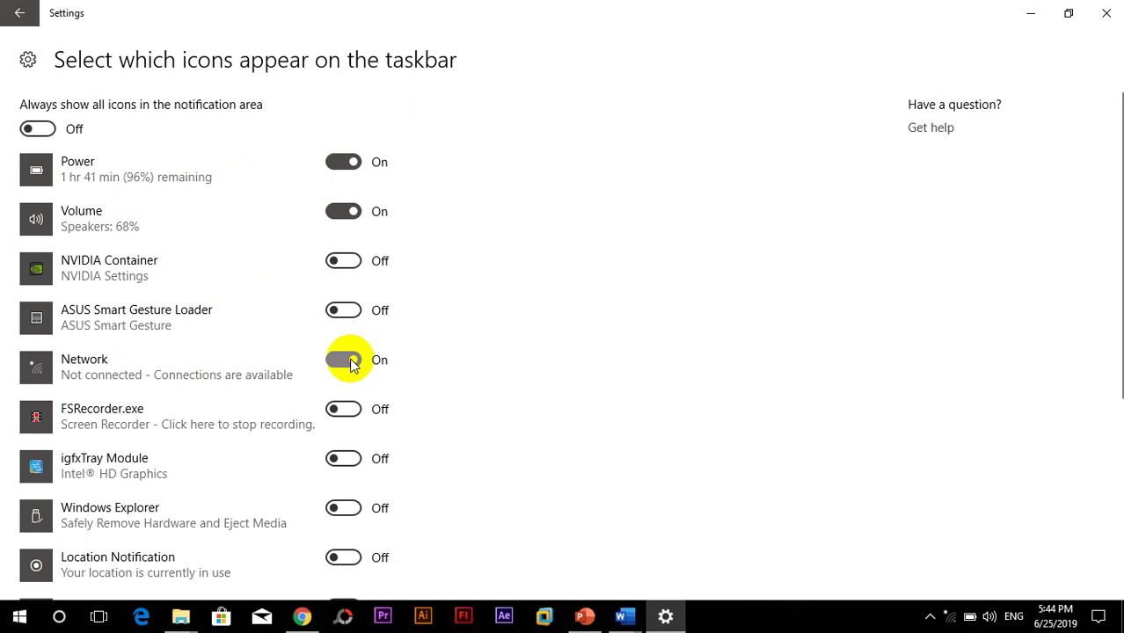
pyautogui.click(336, 364)
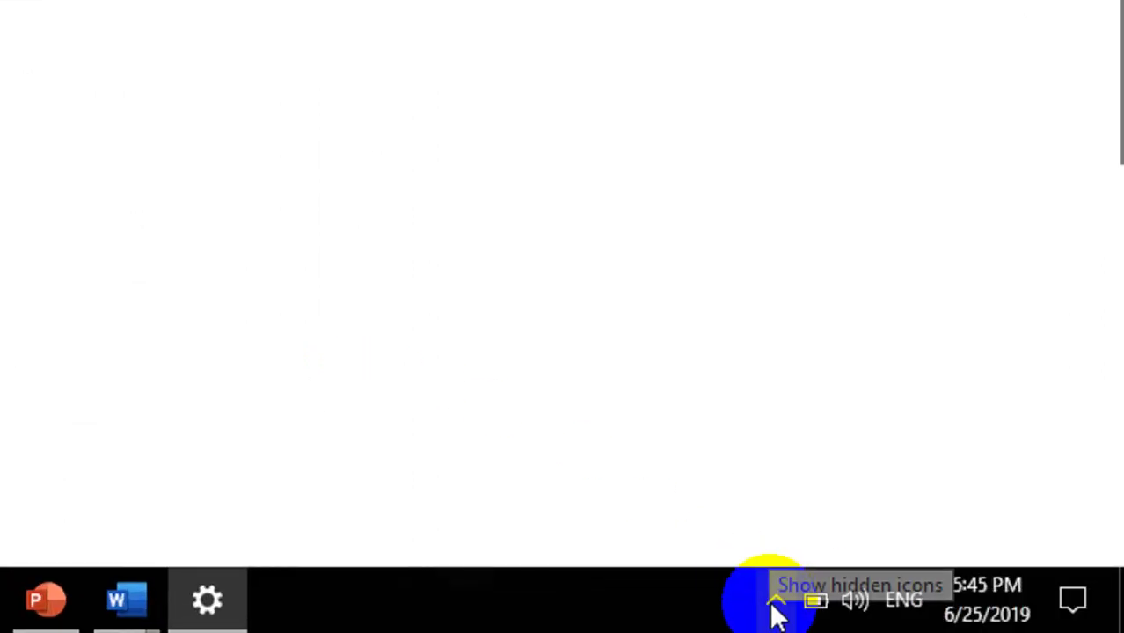
# - Move the network icon from the hidden icons onto the taskbar, then hide it again with its Network setting
pyautogui.click(775, 606)
pyautogui.moveTo(840, 532); pyautogui.dragTo(774, 611)
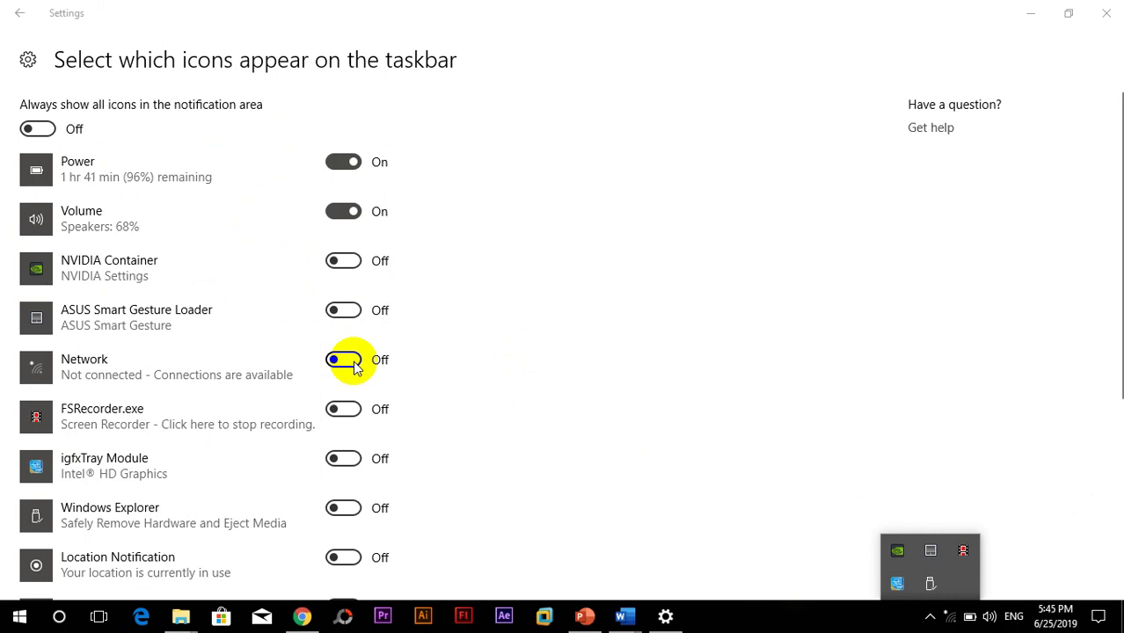
pyautogui.click(354, 367)
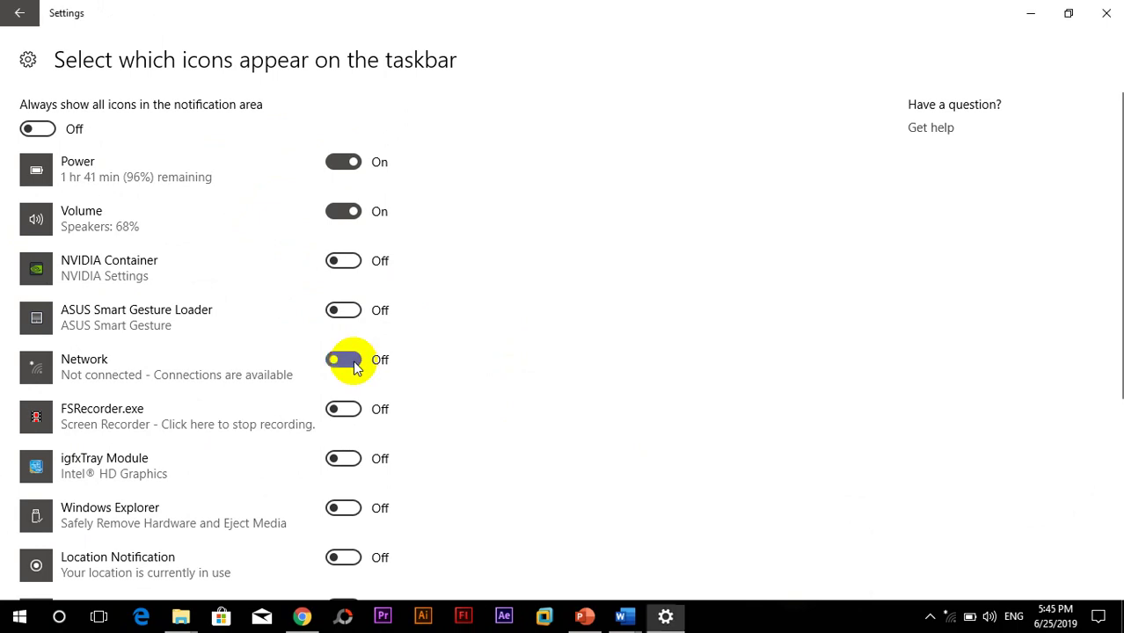
pyautogui.click(337, 363)
# - Check the hidden icons for the network icon and set Network to On so it appears on the taskbar
pyautogui.click(949, 617)
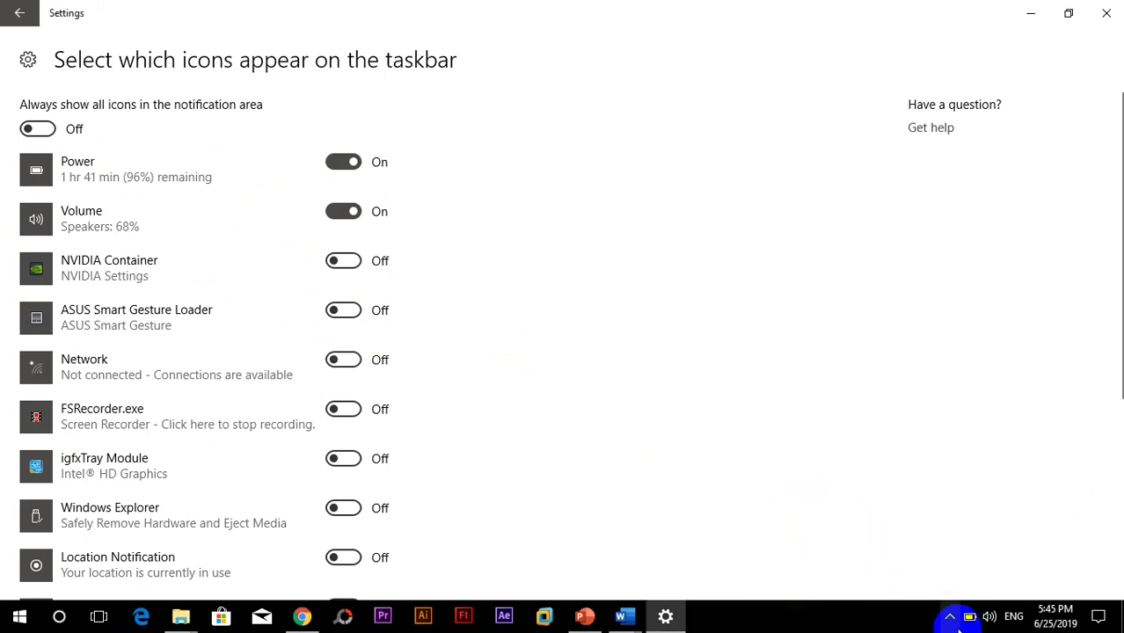
pyautogui.click(952, 618)
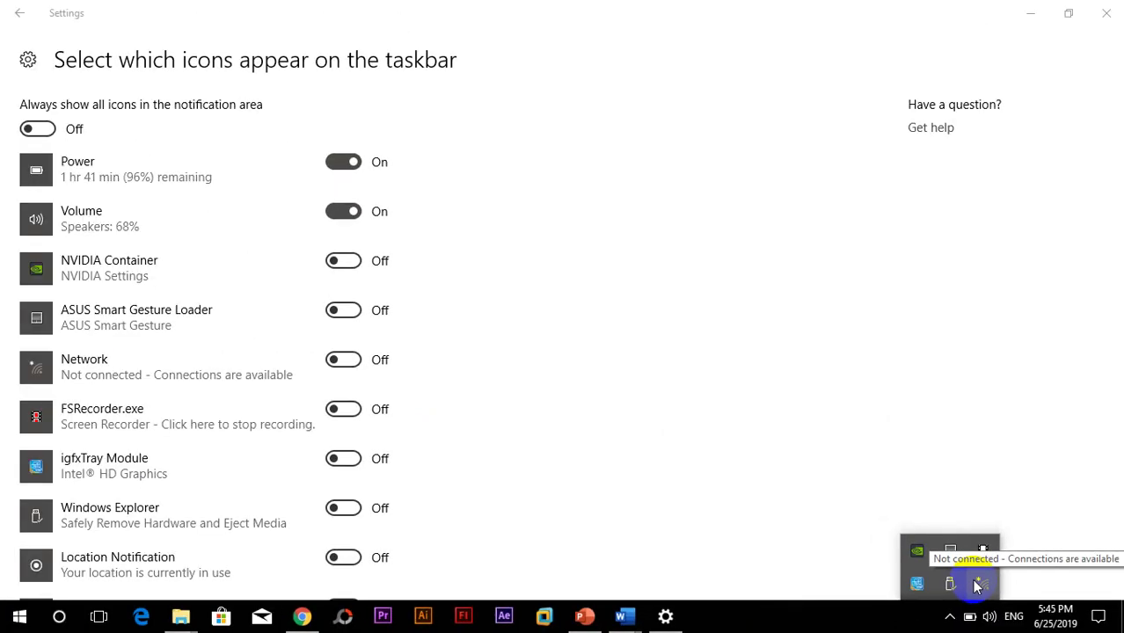
pyautogui.click(354, 360)
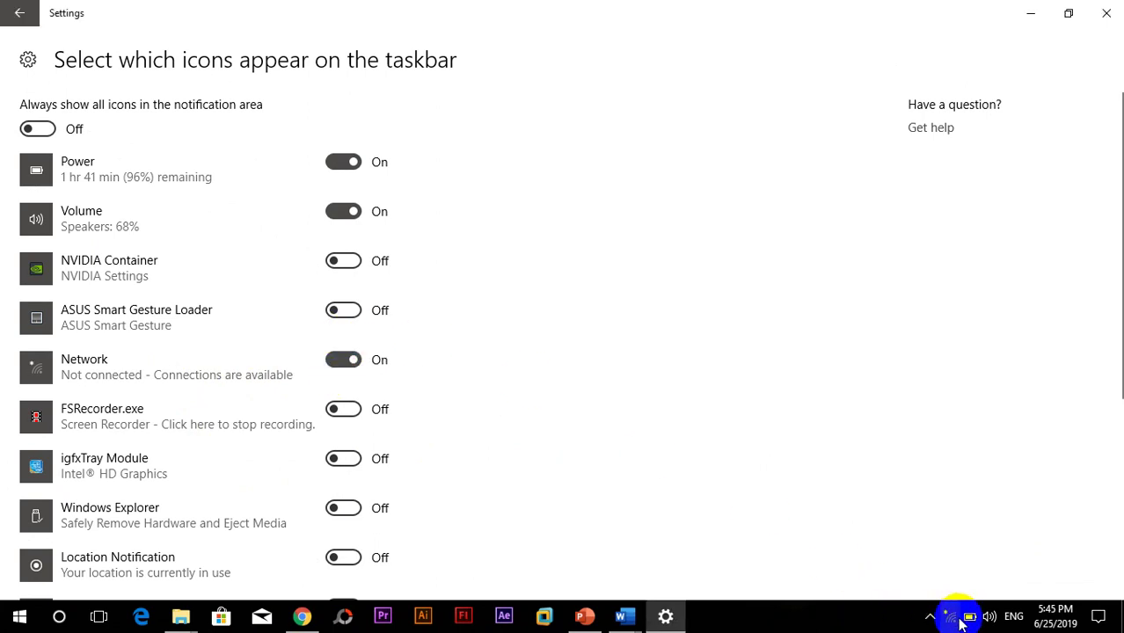
pyautogui.moveTo(952, 620)
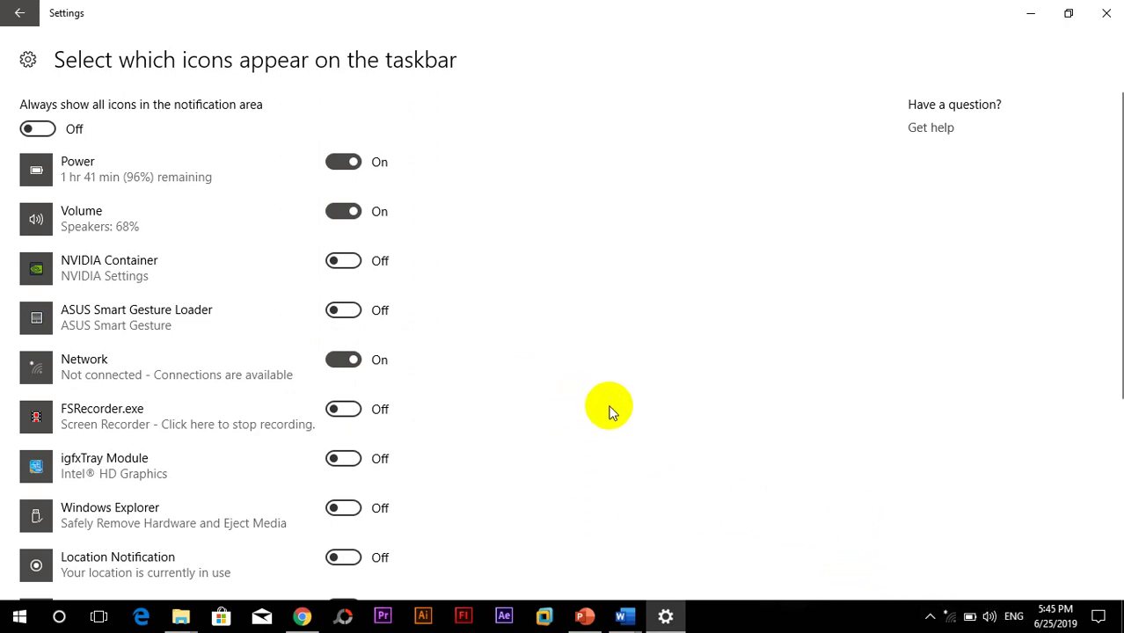
pyautogui.moveTo(1119, 293)
pyautogui.mouseDown()
pyautogui.moveTo(1120, 437)
pyautogui.moveTo(1117, 314)
pyautogui.mouseUp()
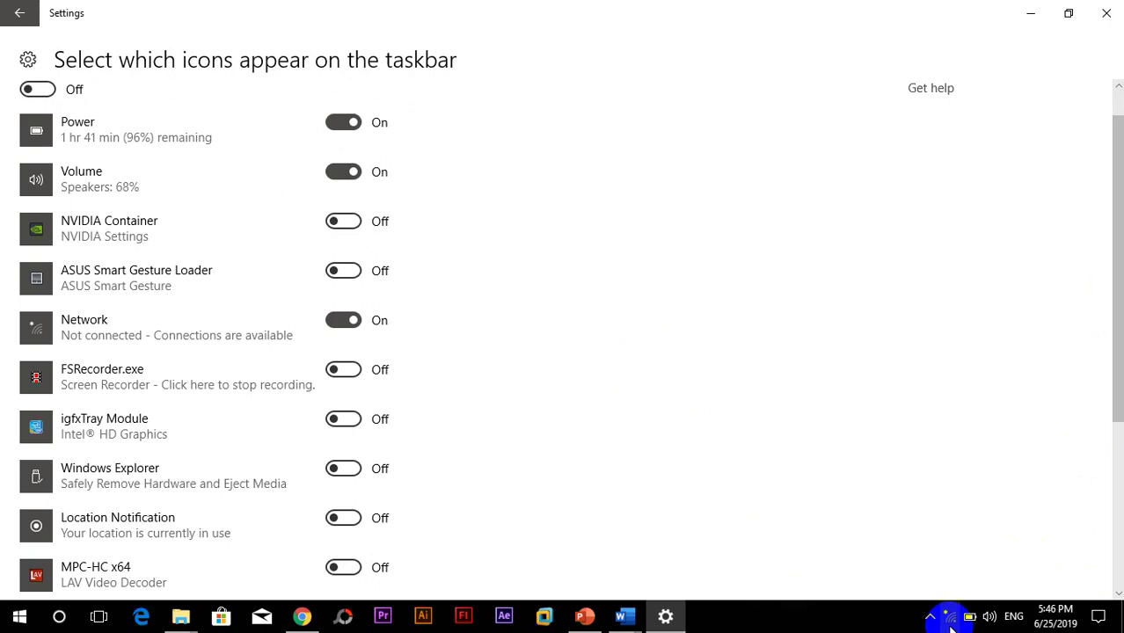